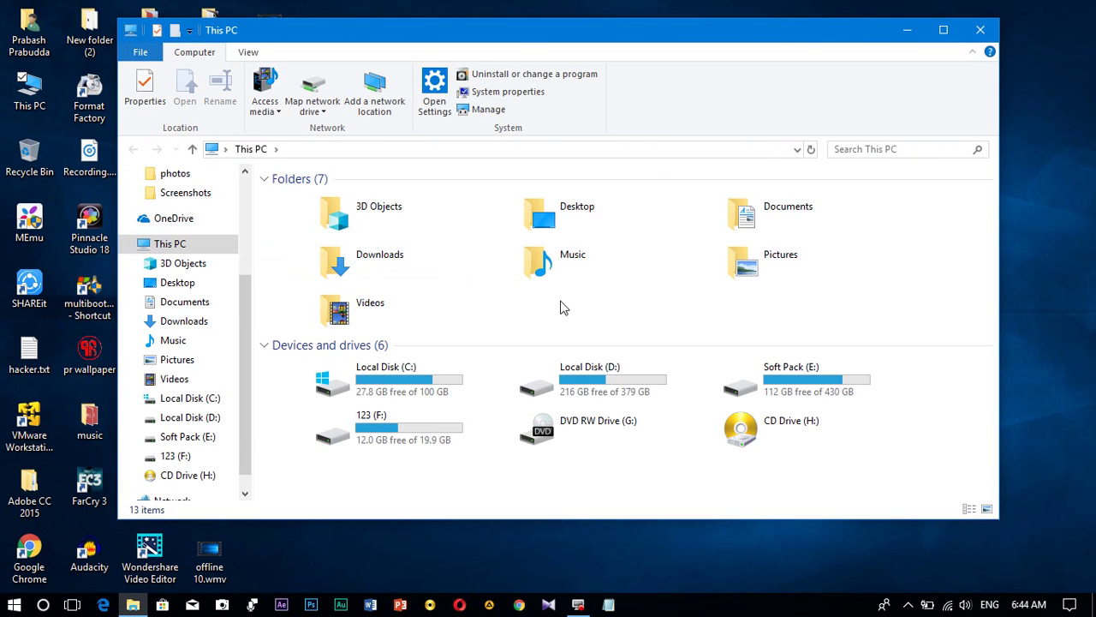
Open the folder 05) Windows 10 inside Soft Pack > 01) windows O.S on the Soft Pack (E:) drive
{"action": "double_click", "coordinate": [782, 385]}
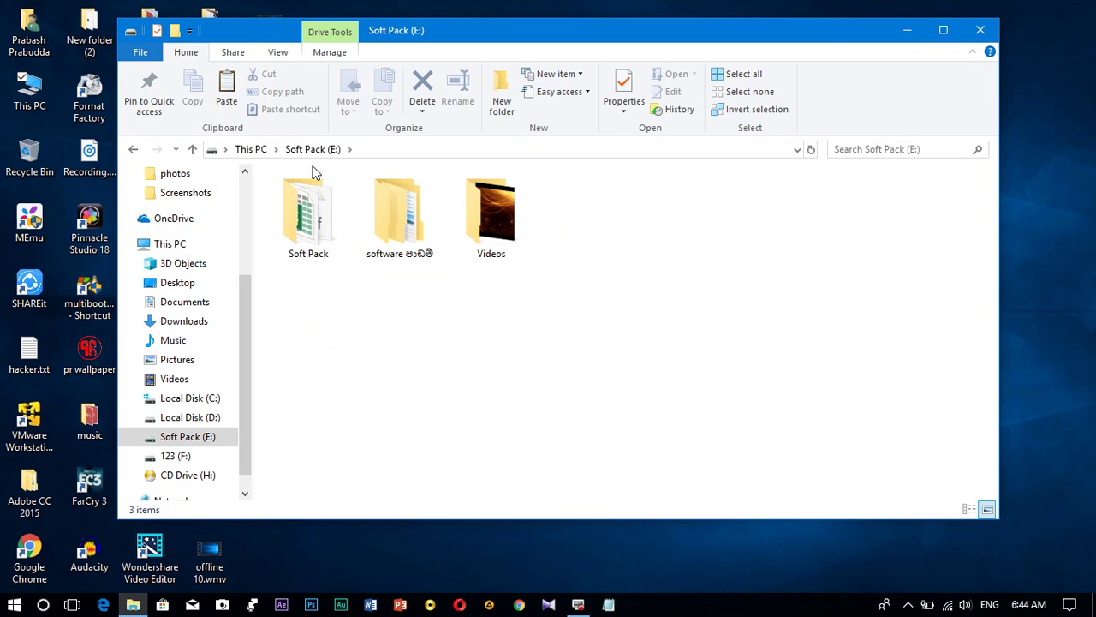
{"action": "double_click", "coordinate": [300, 202]}
{"action": "double_click", "coordinate": [342, 200]}
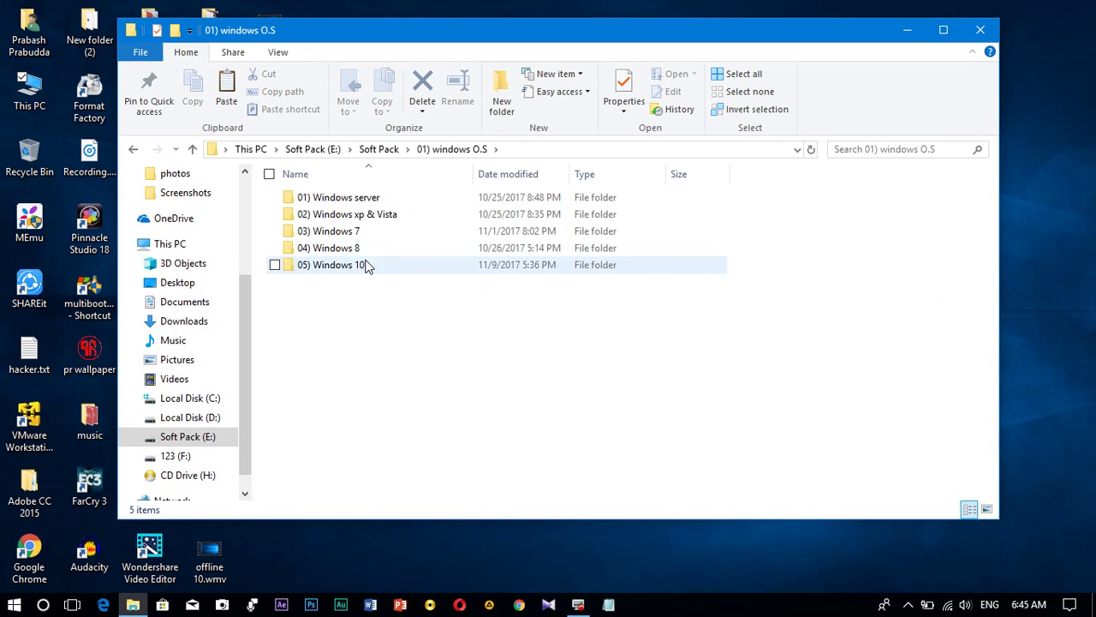
{"action": "double_click", "coordinate": [367, 266]}
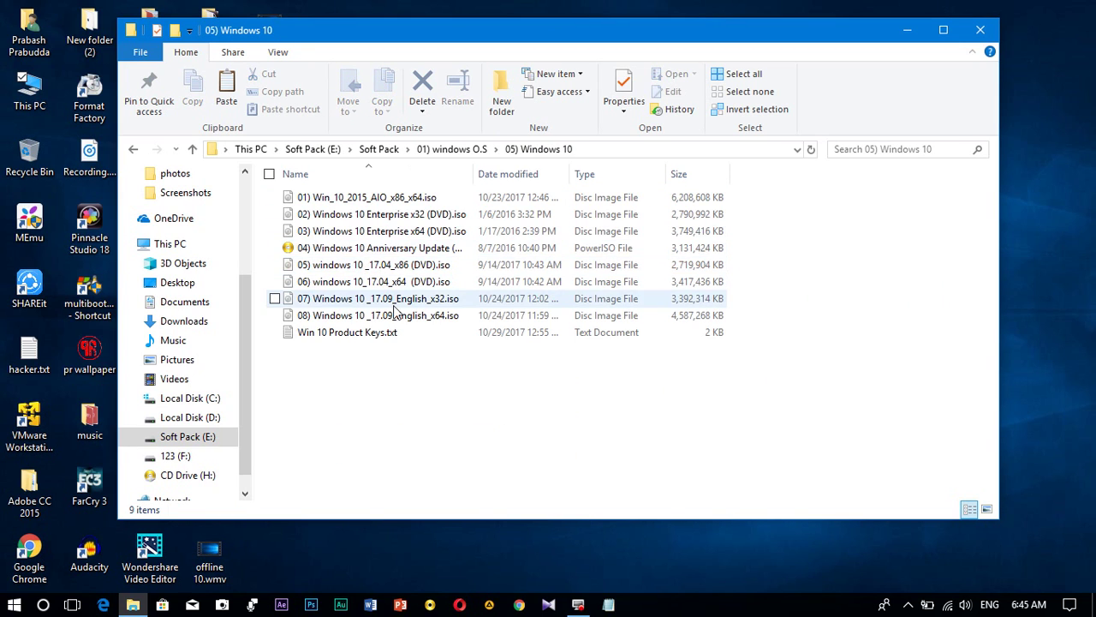
{"action": "right_click", "coordinate": [388, 319]}
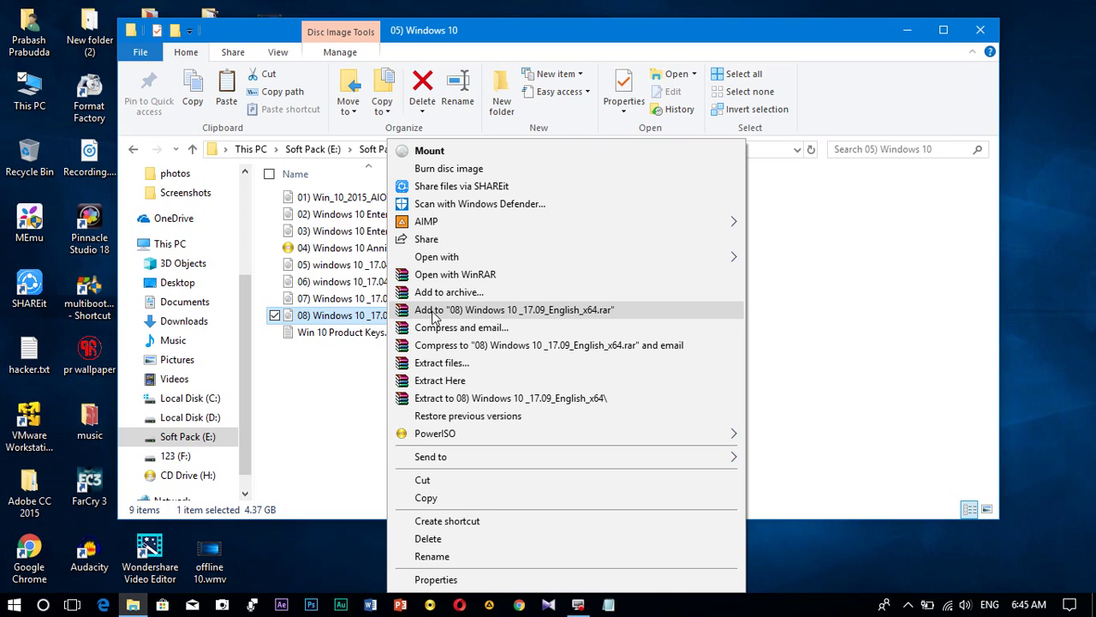
{"action": "left_click", "coordinate": [476, 315]}
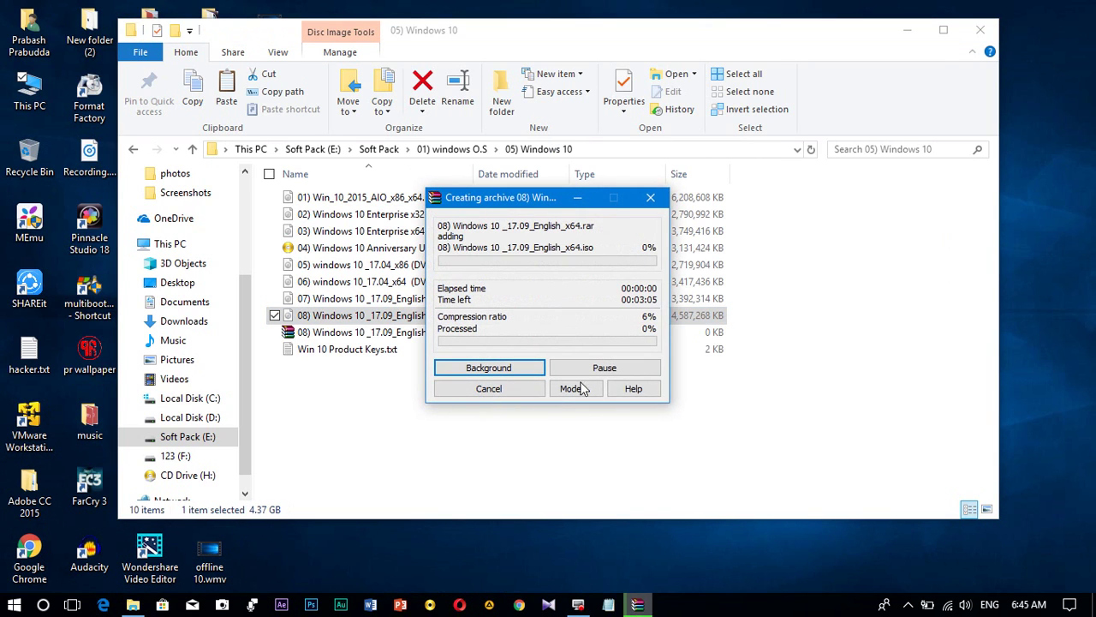
{"action": "left_click", "coordinate": [503, 389]}
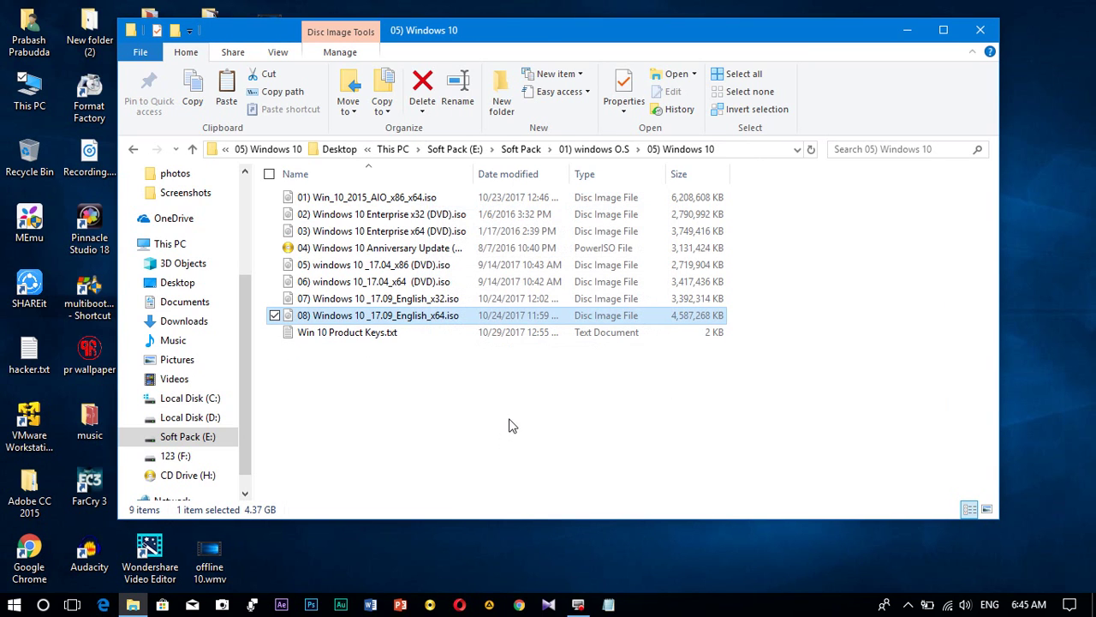
Start compressing 08) Windows 10 _17.09_English_x64.iso into a RAR archive with Normal compression and a 512 MB dictionary size
{"action": "right_click", "coordinate": [398, 317]}
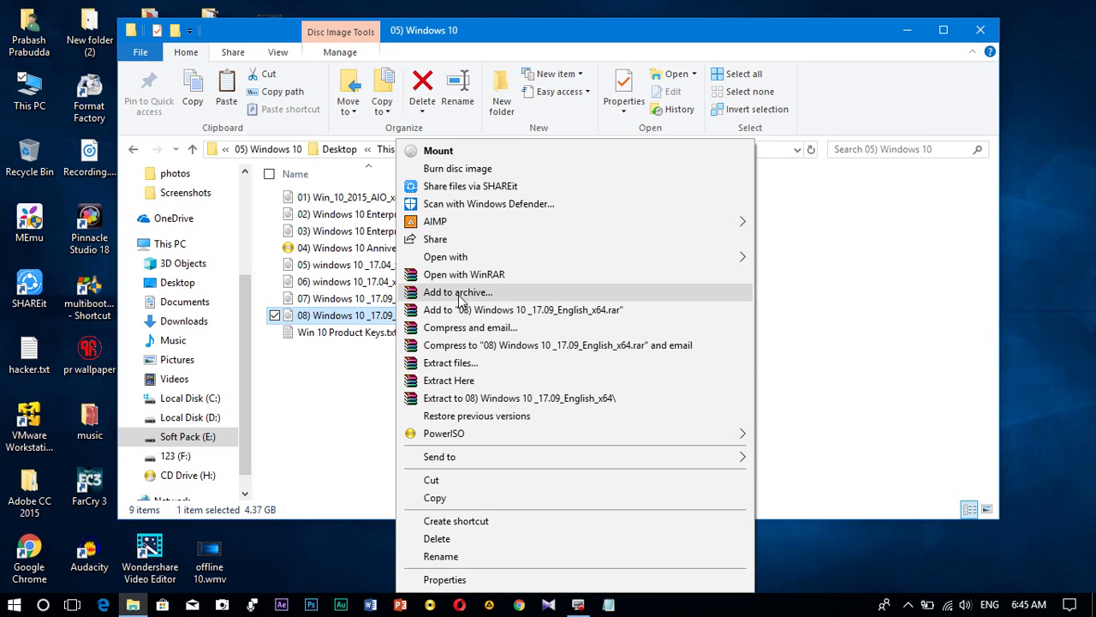
{"action": "left_click", "coordinate": [460, 294]}
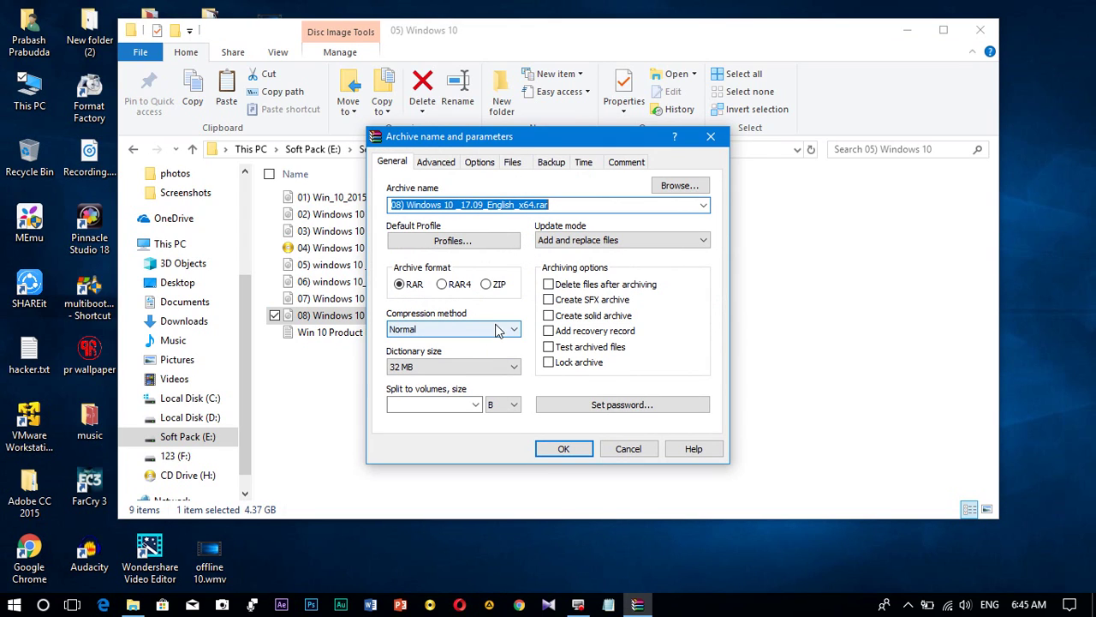
{"action": "left_click", "coordinate": [439, 367]}
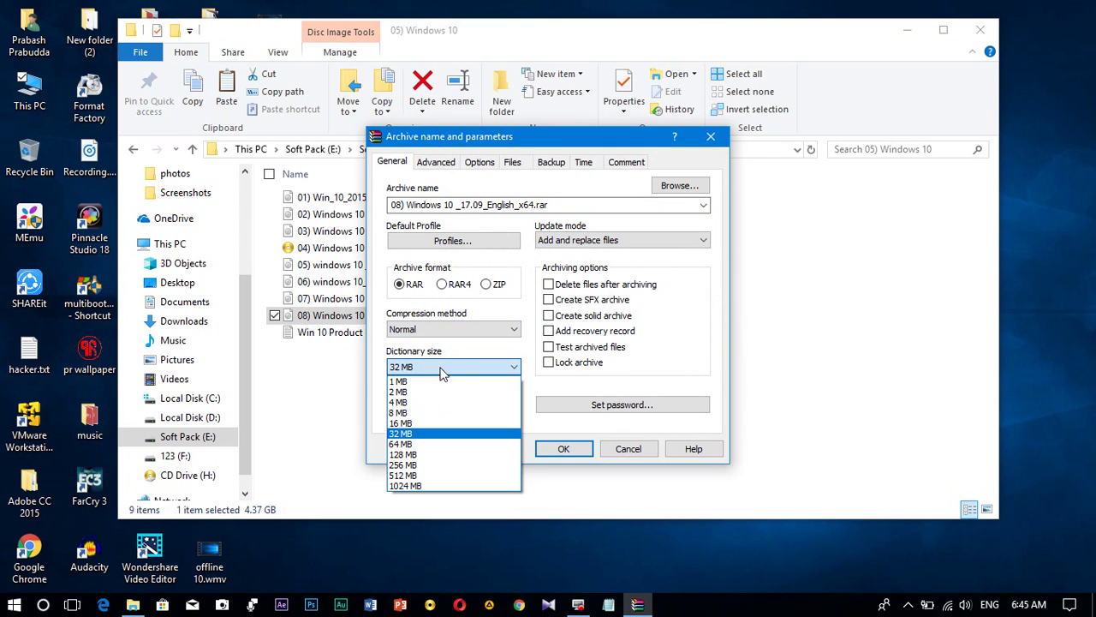
{"action": "left_click", "coordinate": [425, 475]}
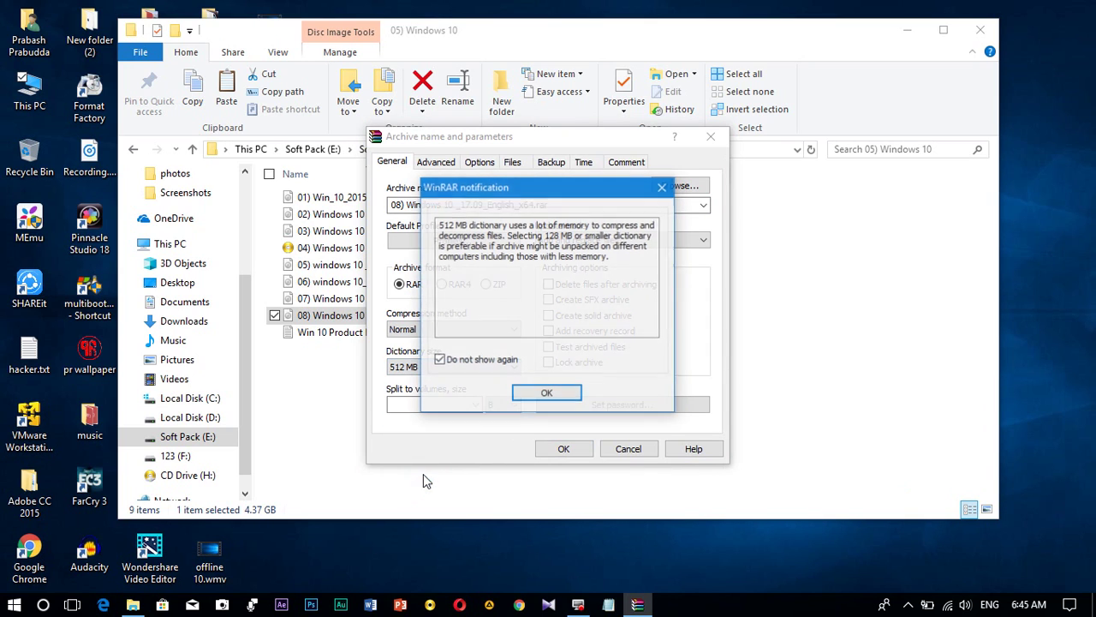
{"action": "left_click", "coordinate": [561, 391]}
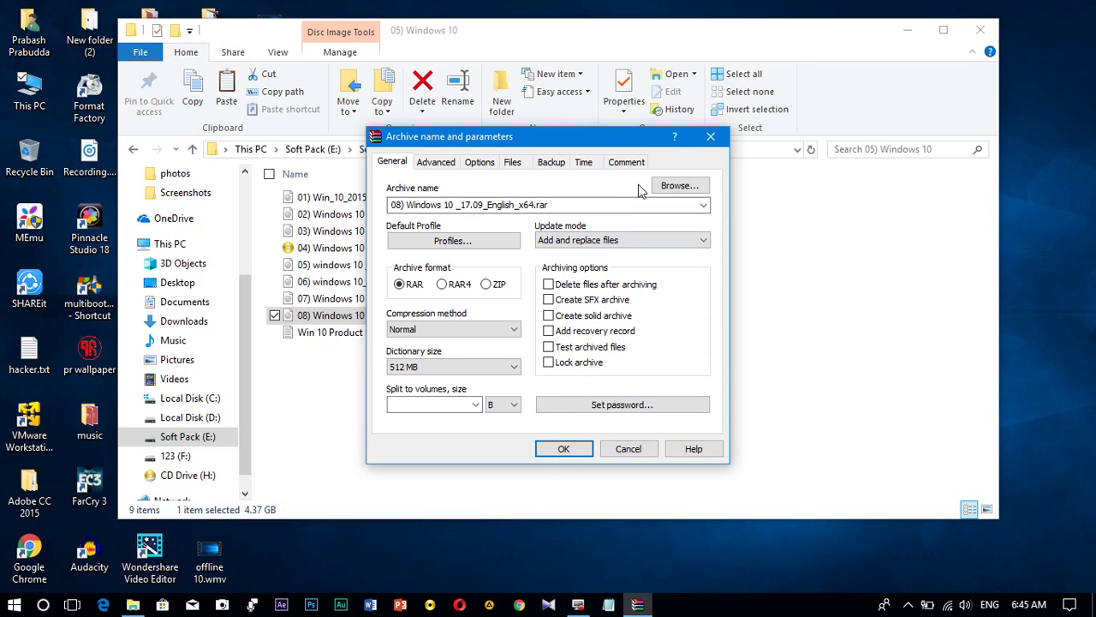
{"action": "left_click", "coordinate": [562, 448]}
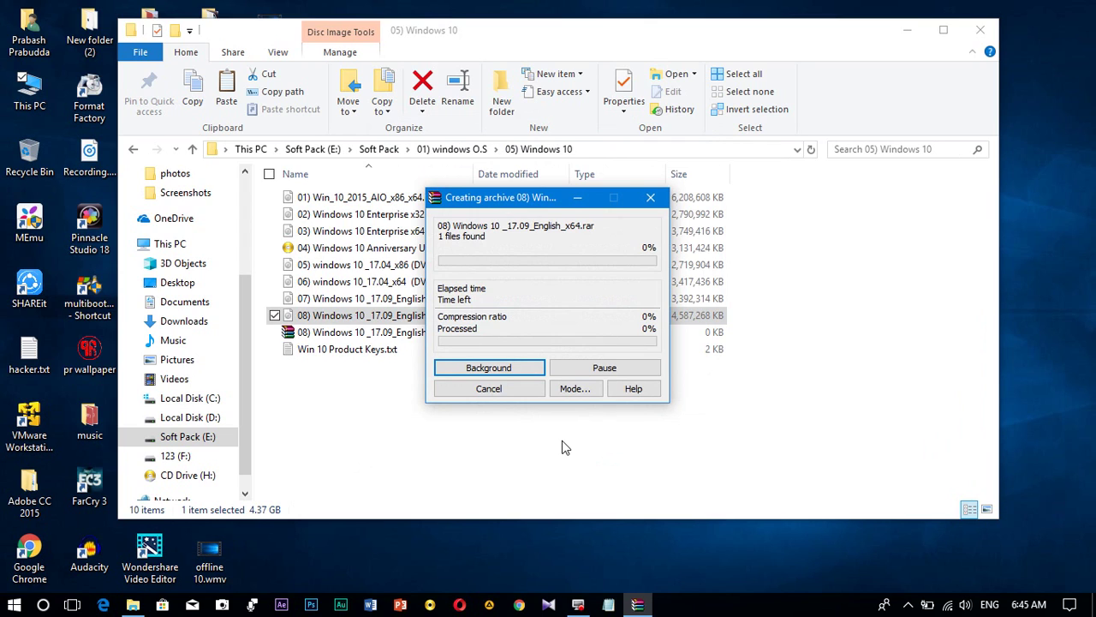
Move the archiving progress window aside, try to open the unfinished RAR archive, and bring the progress window back
{"action": "left_click_drag", "start_coordinate": [533, 200], "coordinate": [691, 147]}
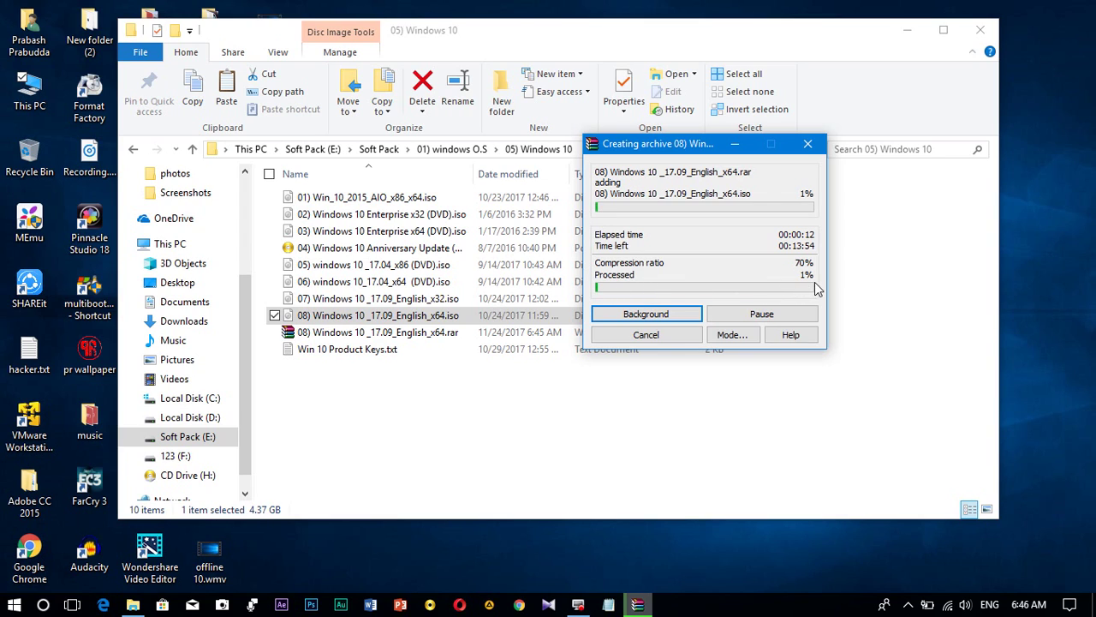
{"action": "left_click", "coordinate": [412, 333]}
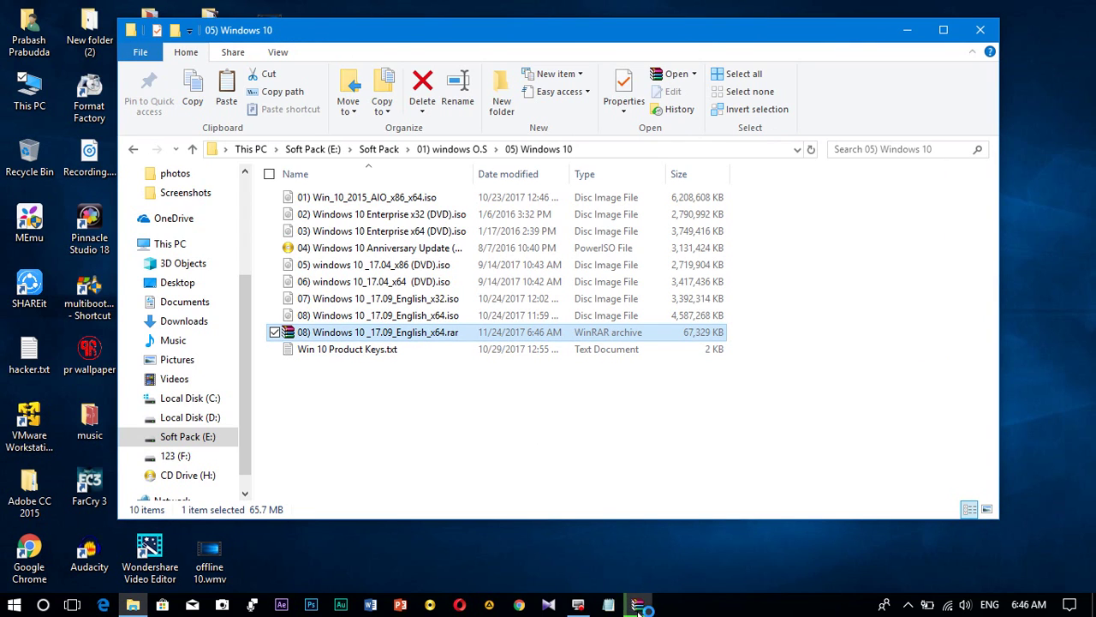
{"action": "left_click", "coordinate": [639, 606]}
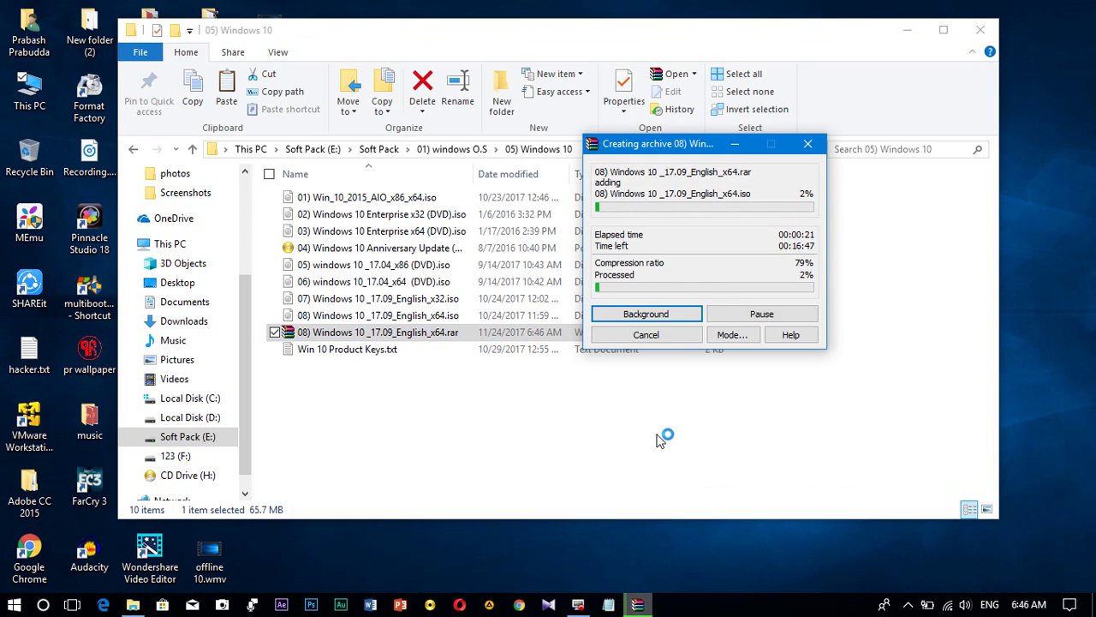
Cancel the running archive creation, dismissing the resulting dialogs, and close the 05) Windows 10 folder window
{"action": "left_click", "coordinate": [810, 145]}
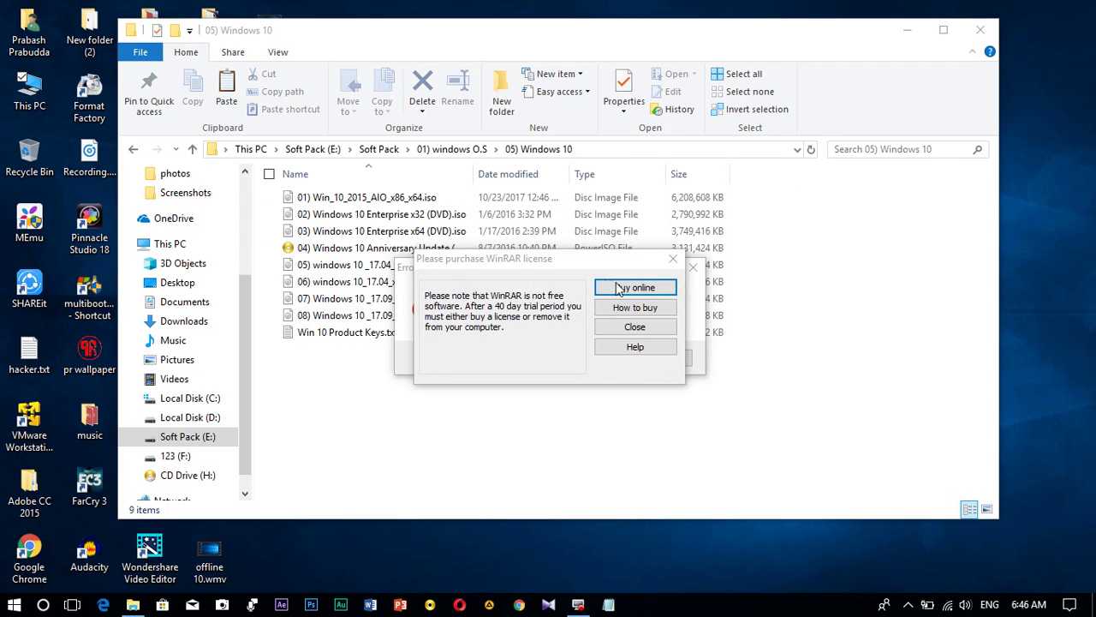
{"action": "left_click", "coordinate": [673, 259]}
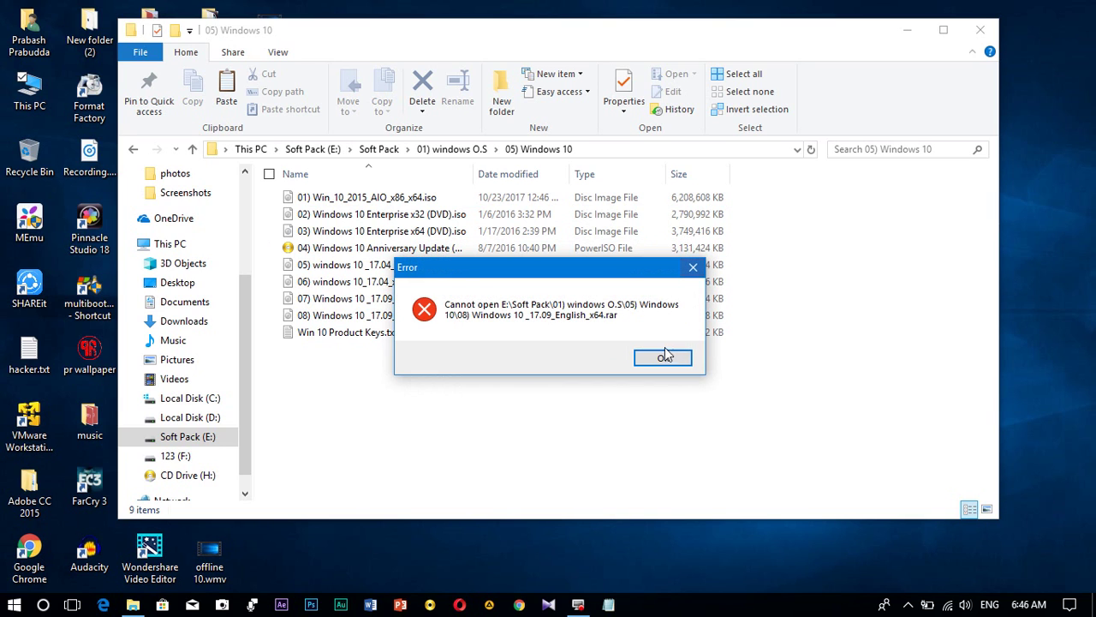
{"action": "left_click", "coordinate": [666, 358]}
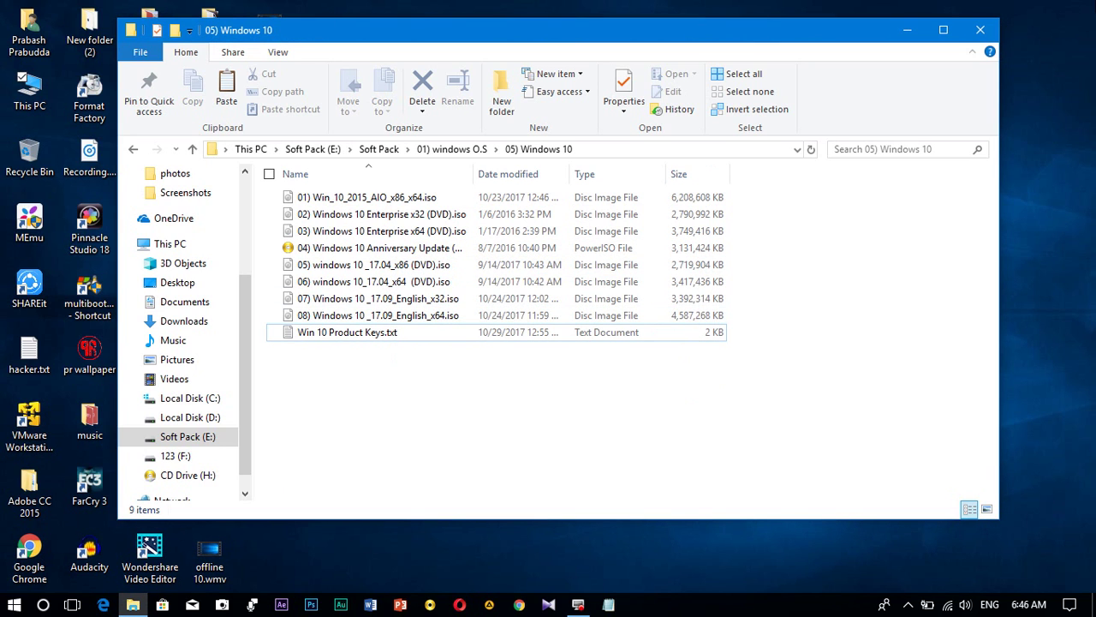
{"action": "left_click", "coordinate": [981, 30]}
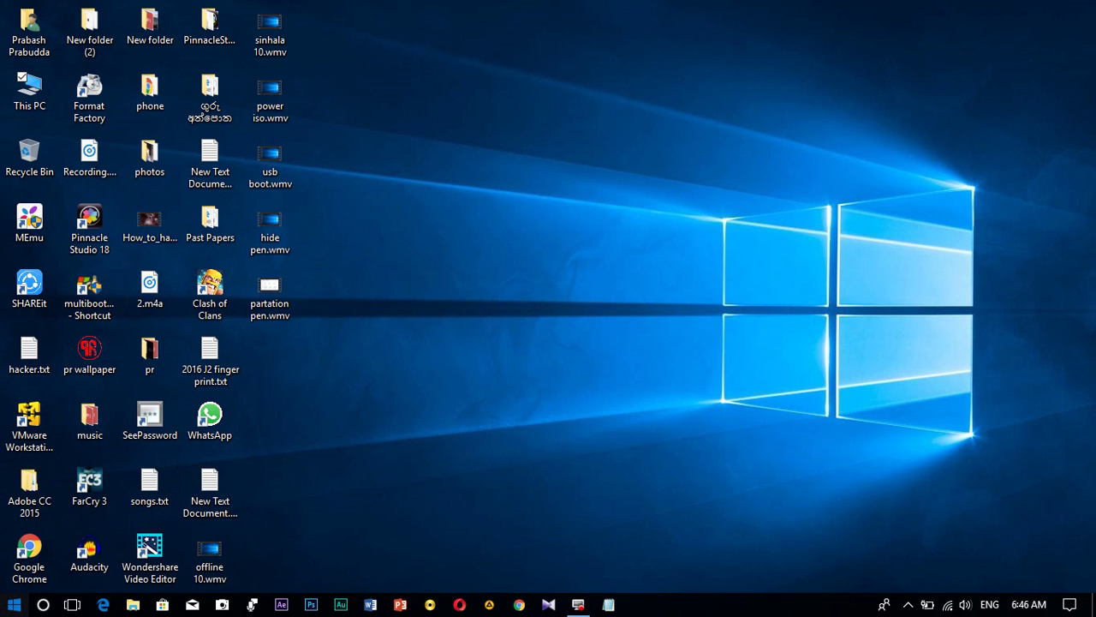
{"action": "left_click", "coordinate": [14, 604]}
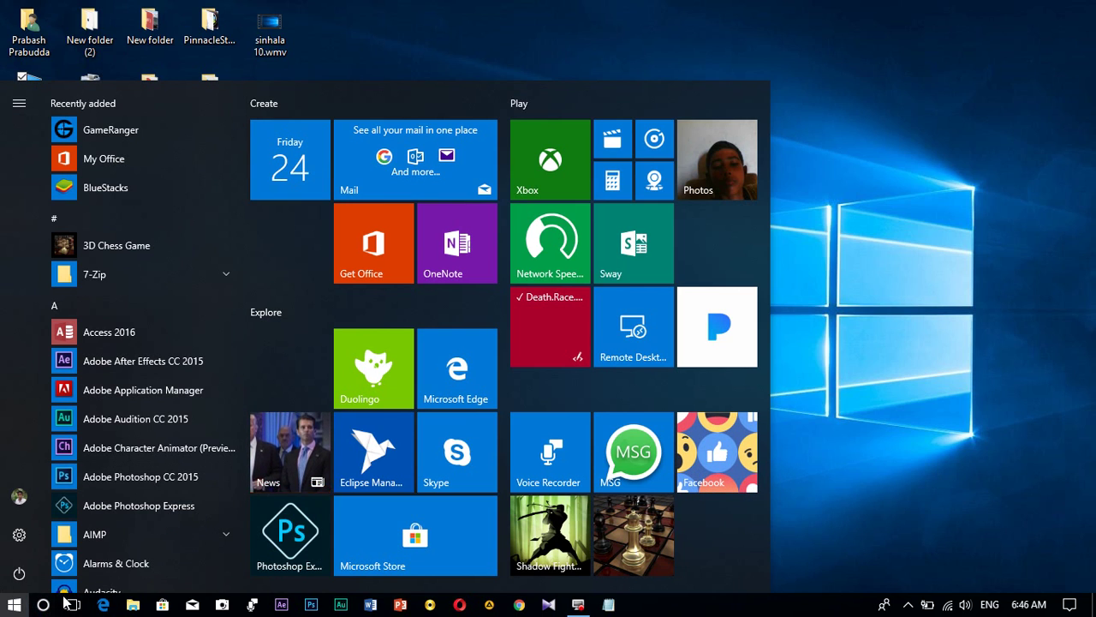
{"action": "left_click", "coordinate": [785, 232]}
{"action": "right_click", "coordinate": [784, 231]}
{"action": "left_click", "coordinate": [810, 281]}
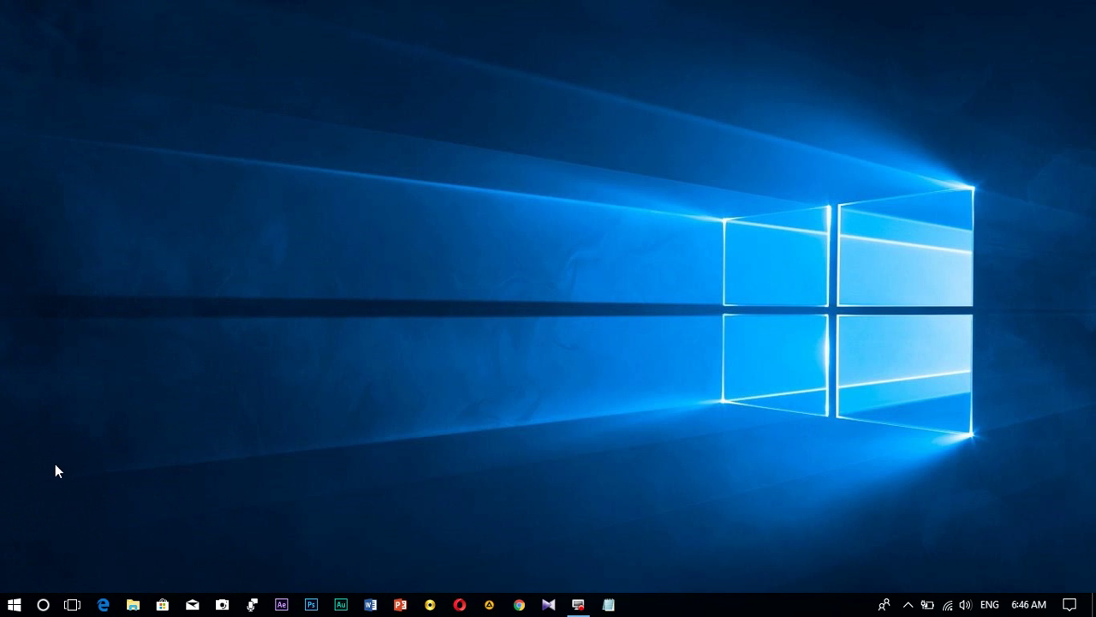
{"action": "right_click", "coordinate": [421, 320]}
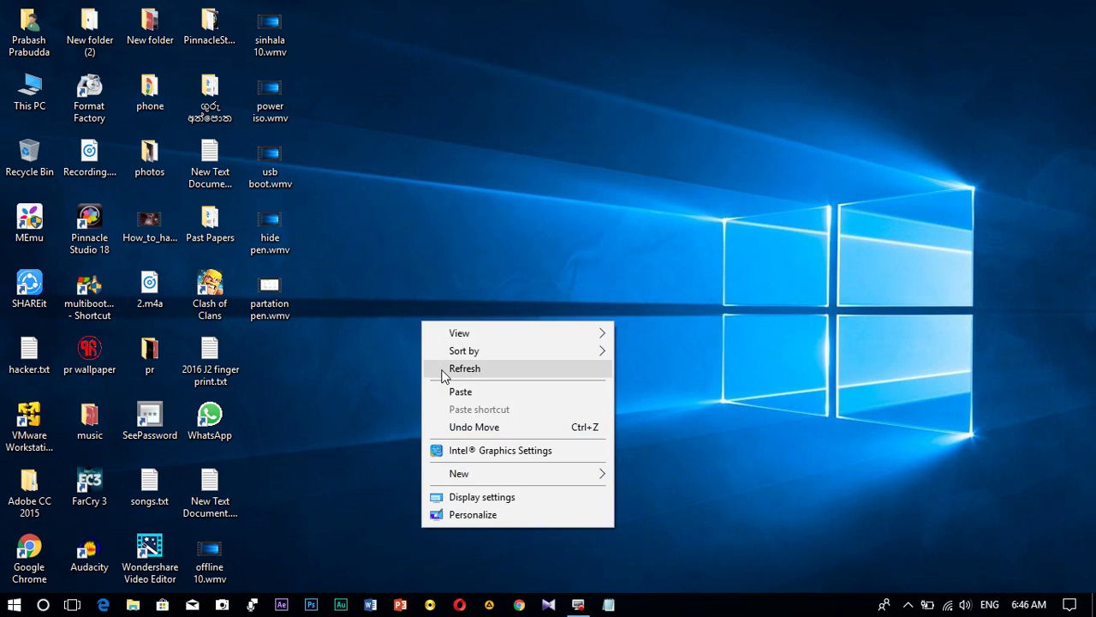
{"action": "left_click", "coordinate": [441, 368]}
Search the installed apps for "win" and launch WinRAR
{"action": "left_click", "coordinate": [10, 604]}
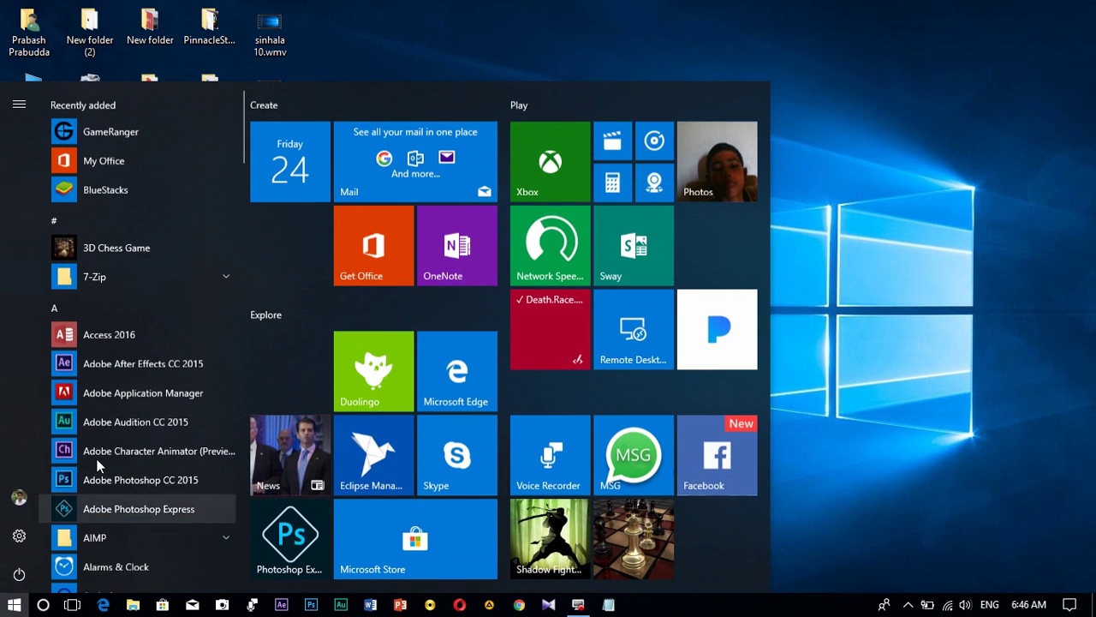
{"action": "type", "text": "wi"}
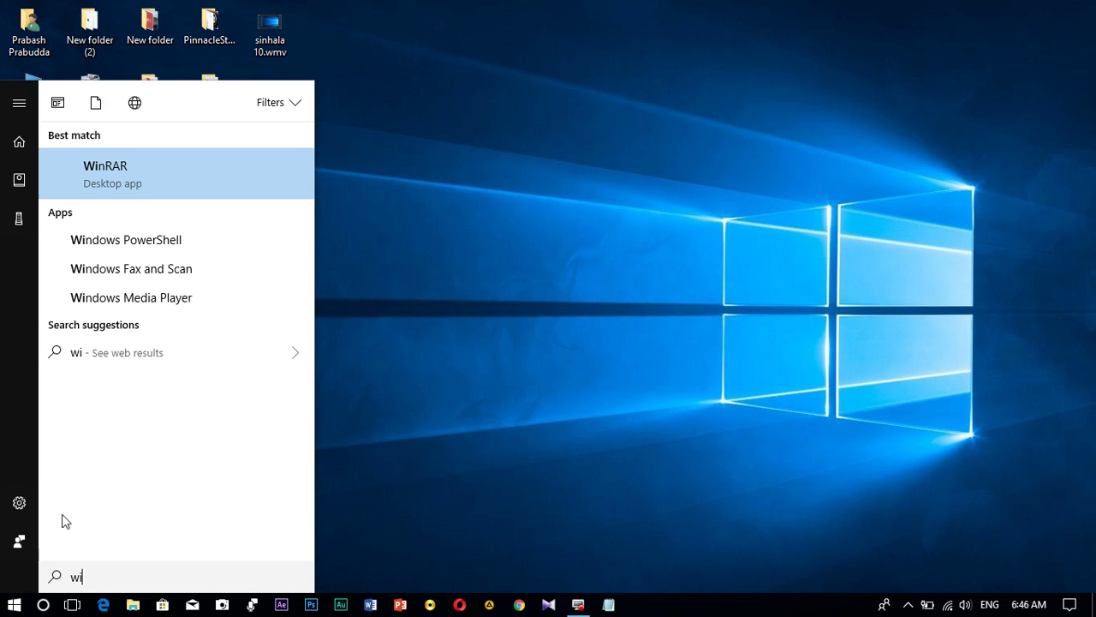
{"action": "type", "text": "n"}
{"action": "left_click", "coordinate": [127, 169]}
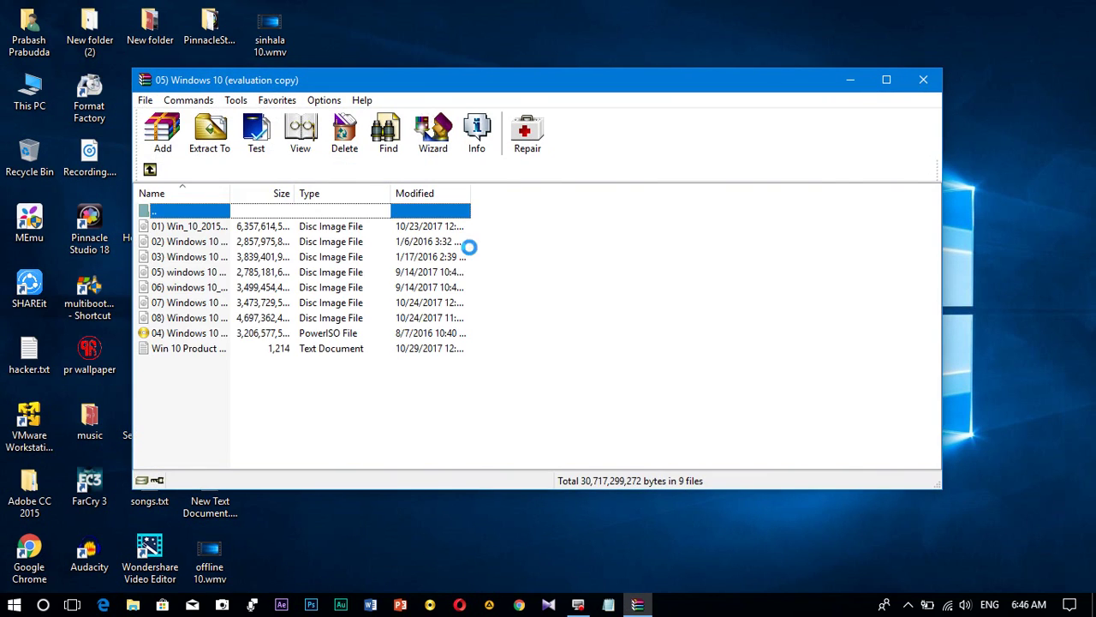
Allow scripts to continue on the WinRAR 5.50 expired notification page and close that notification
{"action": "left_click", "coordinate": [433, 146]}
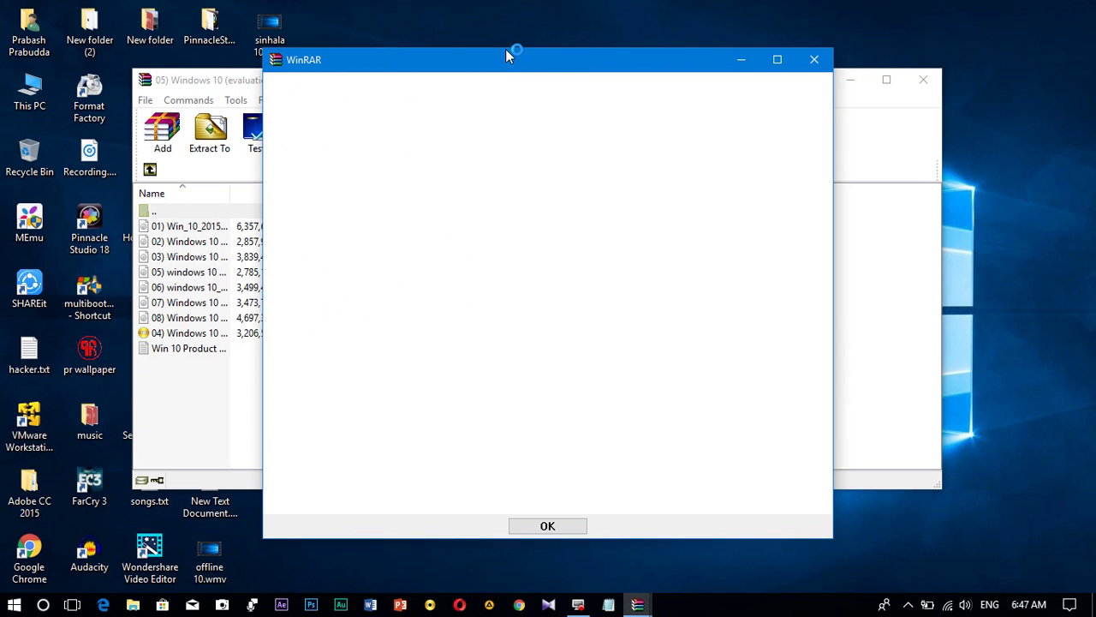
{"action": "right_click", "coordinate": [632, 7]}
{"action": "left_click", "coordinate": [666, 55]}
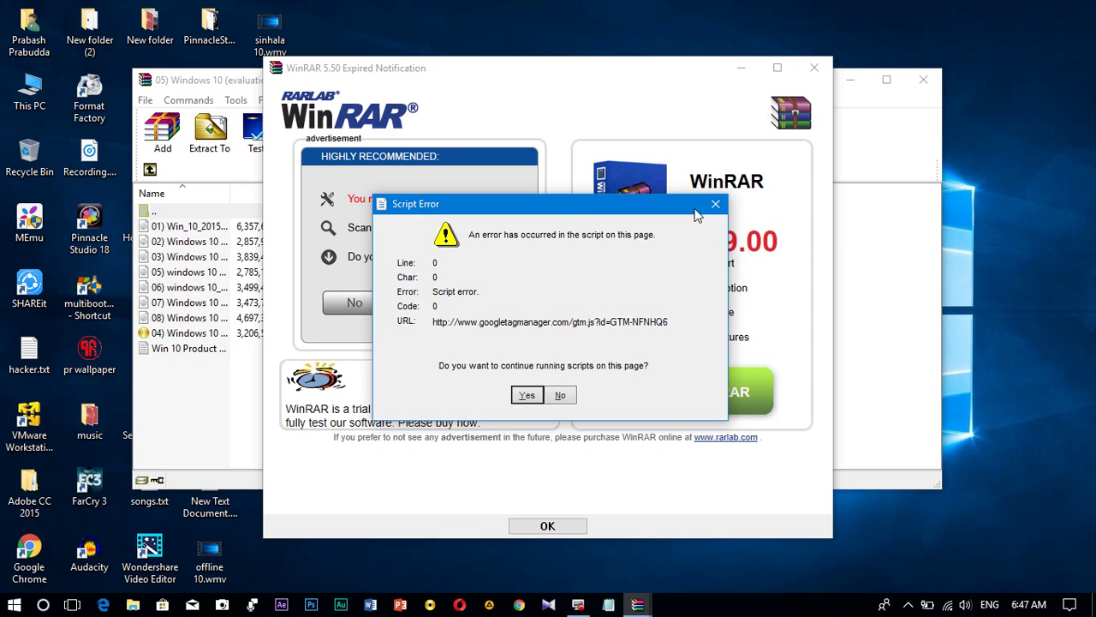
{"action": "left_click", "coordinate": [528, 395]}
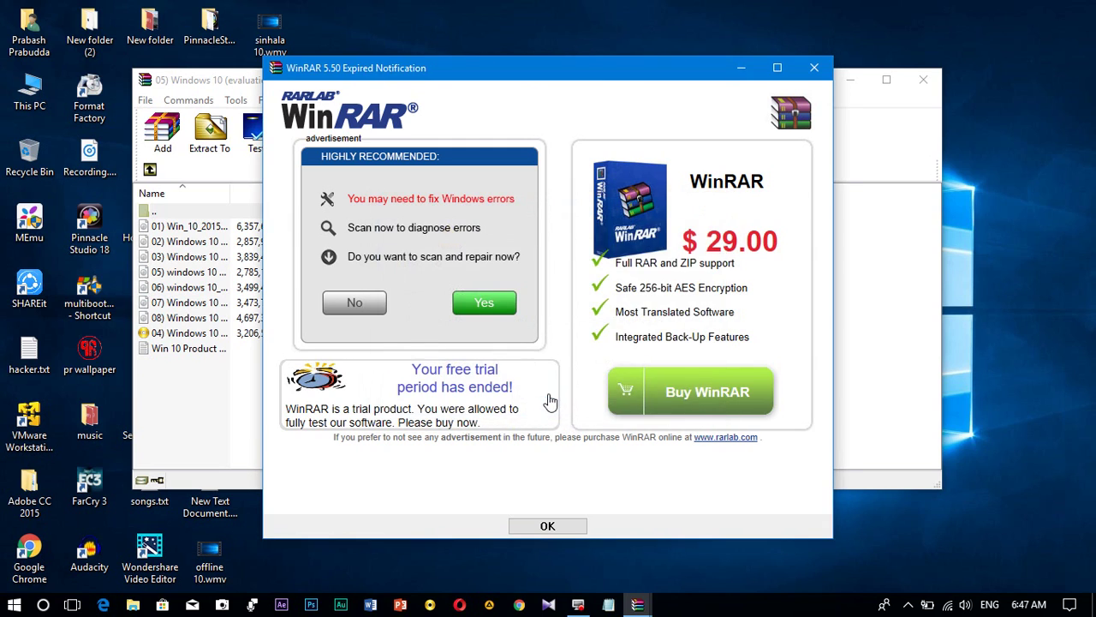
{"action": "left_click", "coordinate": [810, 68]}
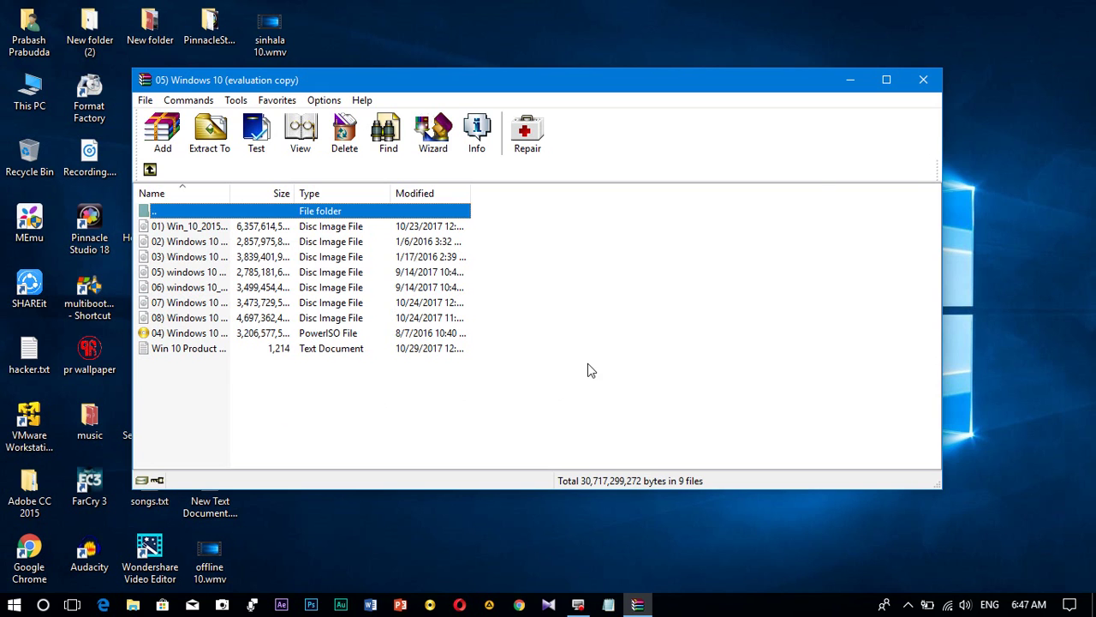
Close the WinRAR window to return to the desktop
{"action": "left_click", "coordinate": [931, 85]}
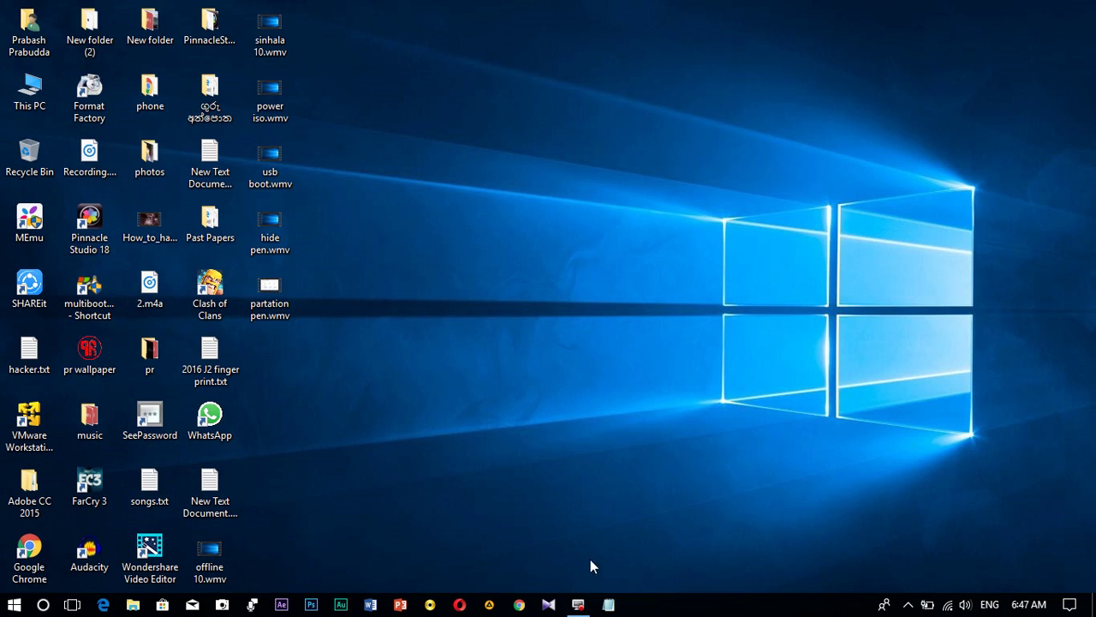
{"action": "mouse_move", "coordinate": [578, 604]}
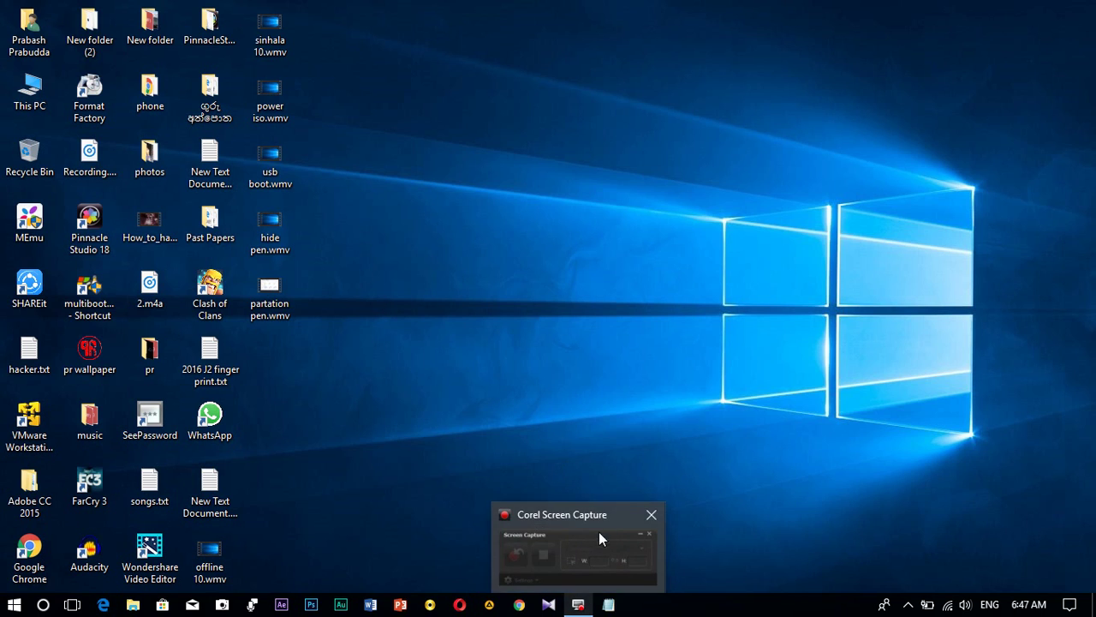
{"action": "left_click", "coordinate": [644, 346]}
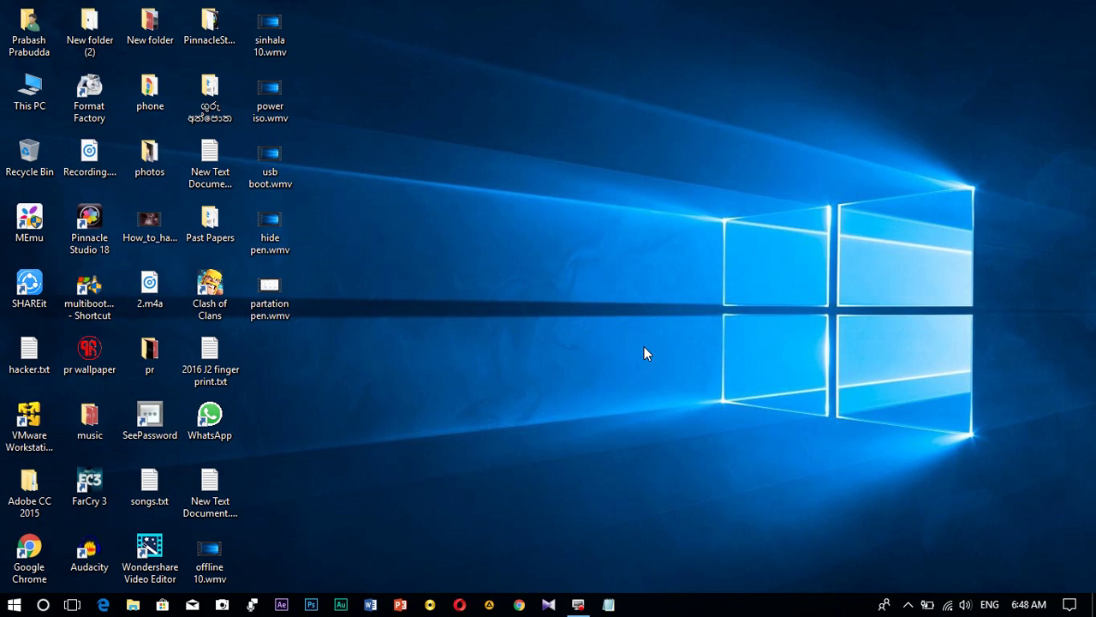